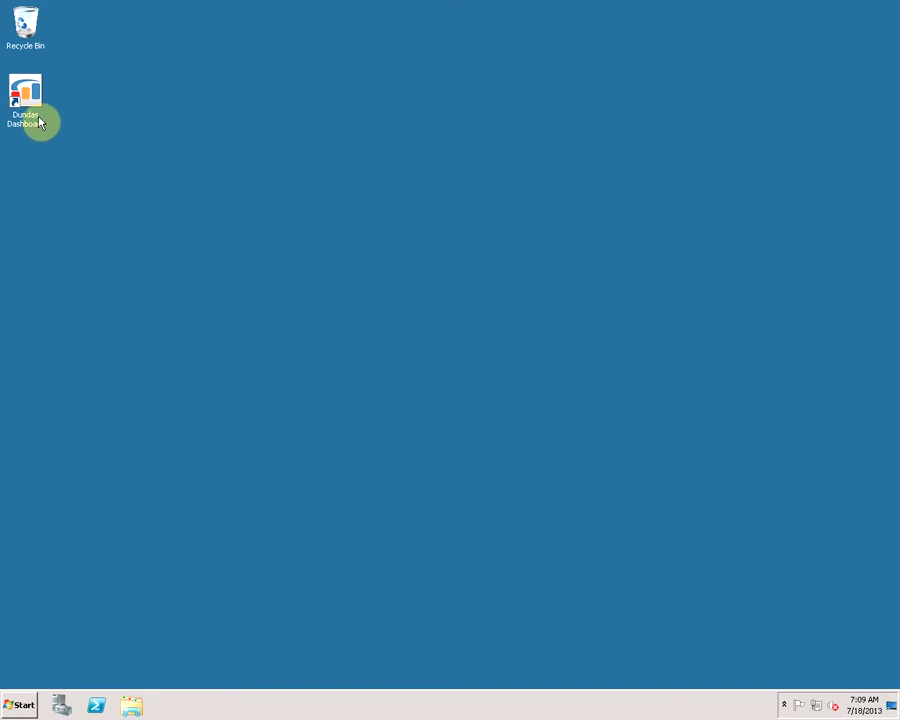
Expand All Programs to the Dundas Dashboard 4.0.2 Rev 1 folder under Dundas Data Visualization, Inc
{"action": "left_click", "coordinate": [22, 704]}
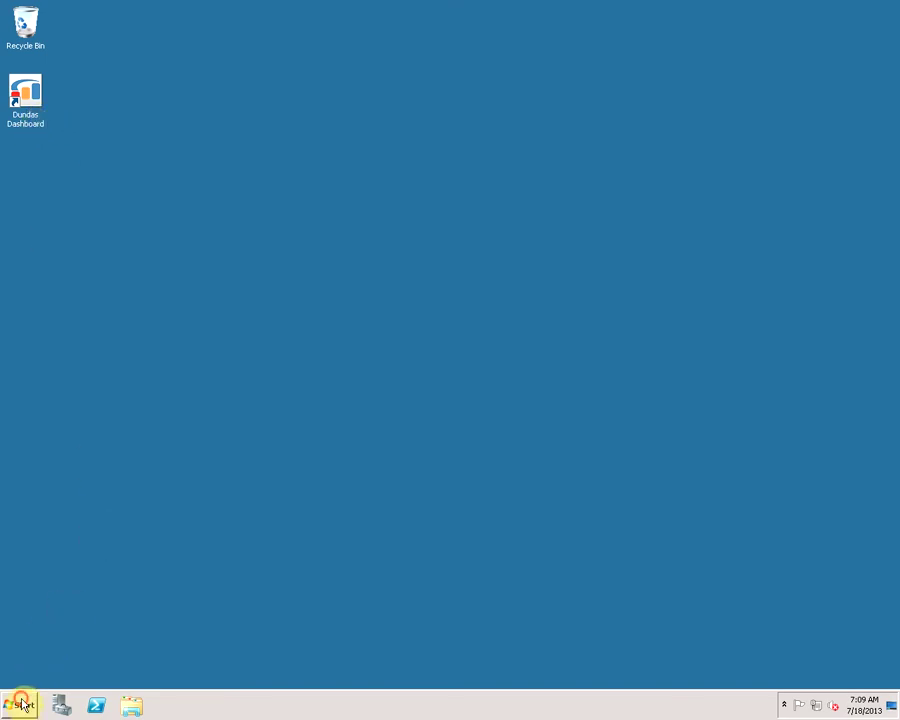
{"action": "left_click", "coordinate": [80, 652]}
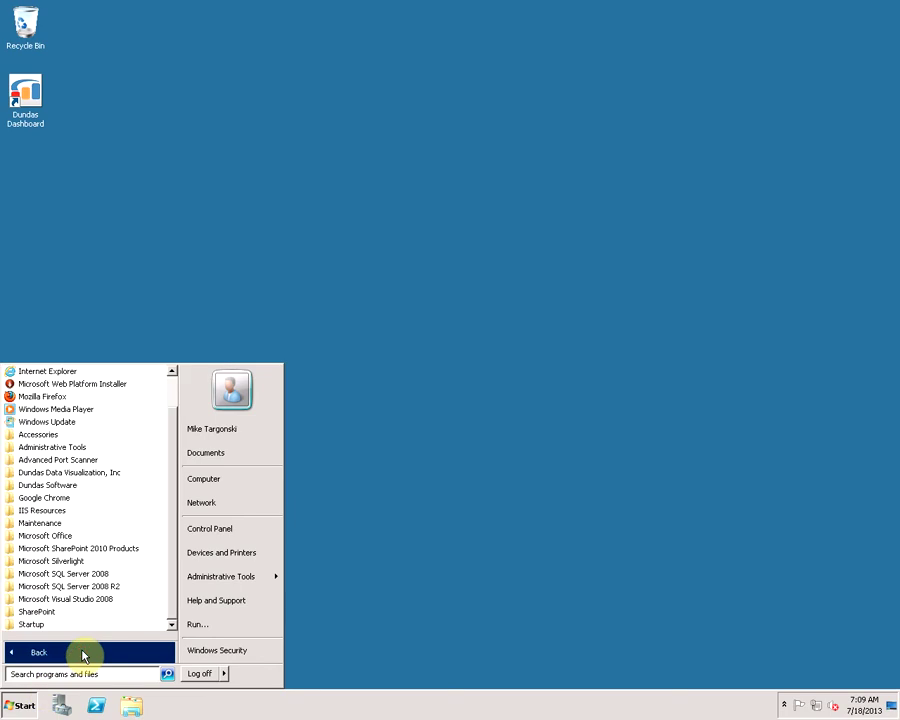
{"action": "left_click", "coordinate": [97, 473]}
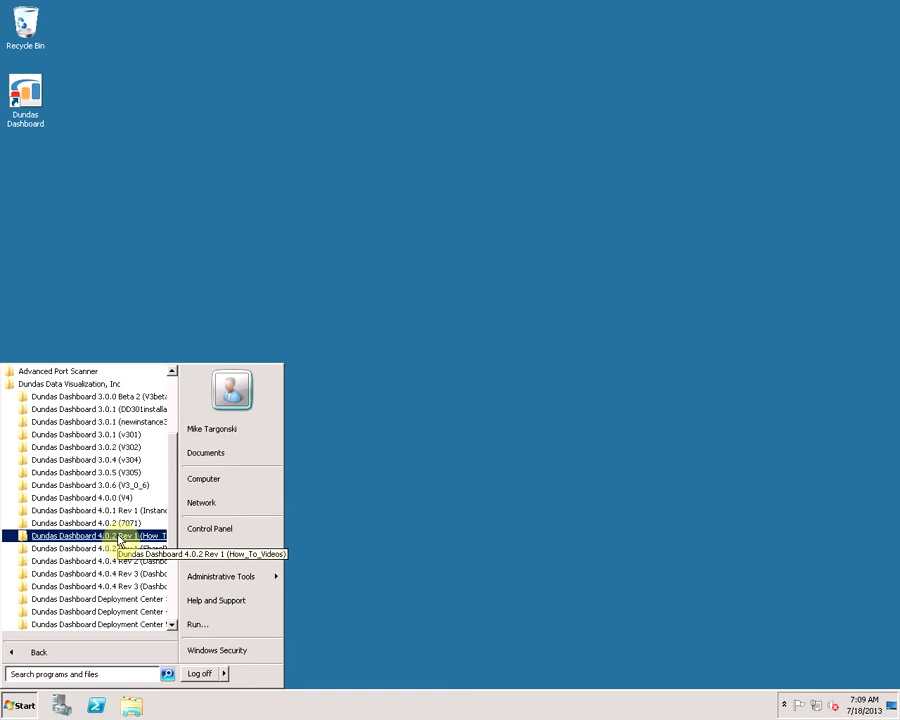
{"action": "left_click", "coordinate": [118, 536]}
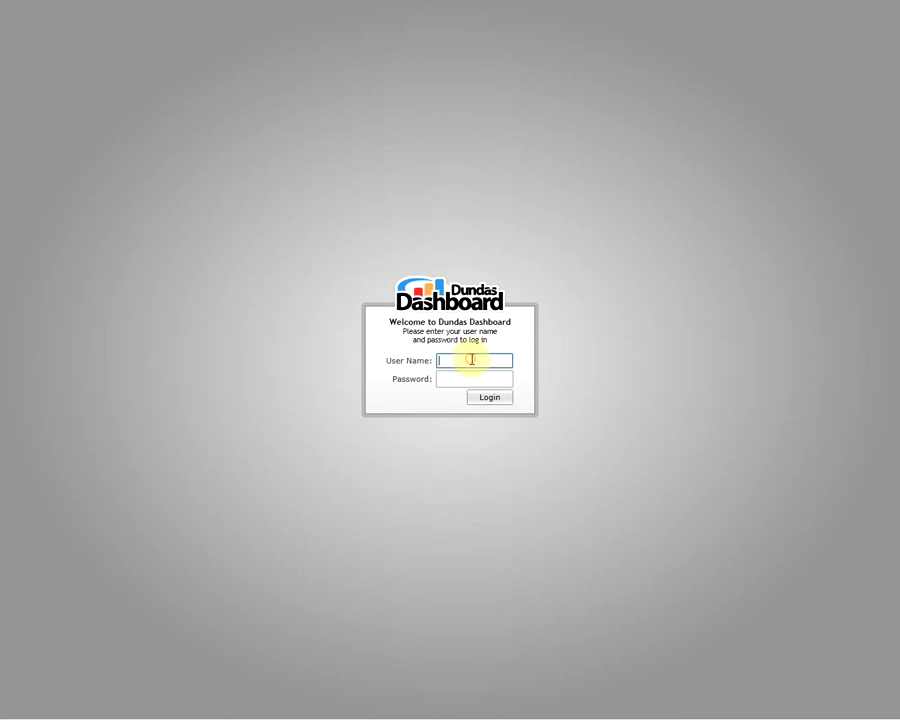
Enter admin as the login user name and move to the password field
{"action": "type", "text": "admin"}
{"action": "key", "text": "Tab"}
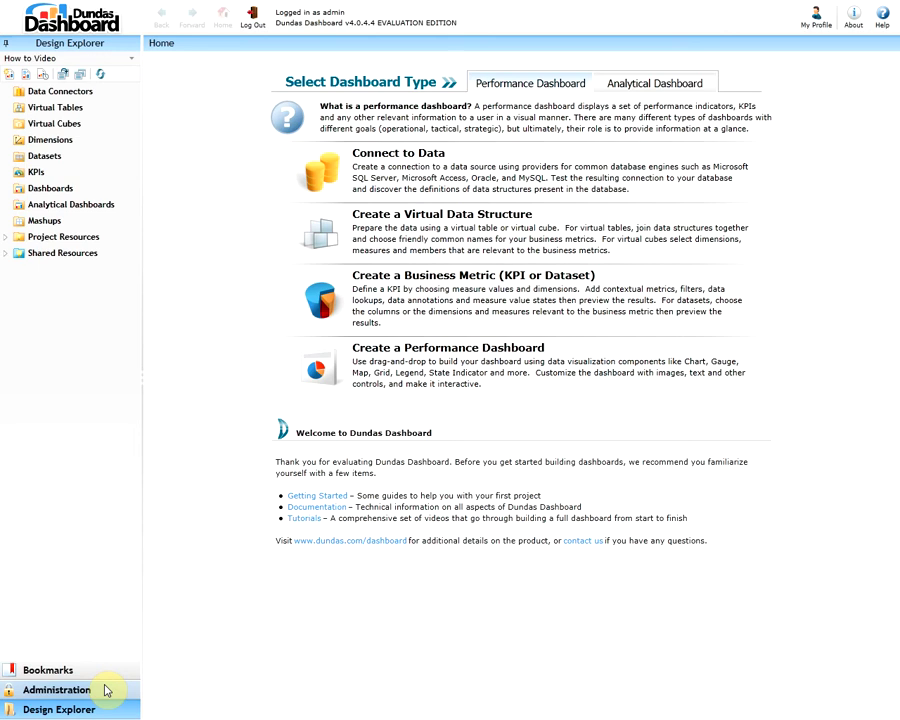
Switch to the administration tools and open the User Accounts dropdown menu
{"action": "left_click", "coordinate": [105, 690]}
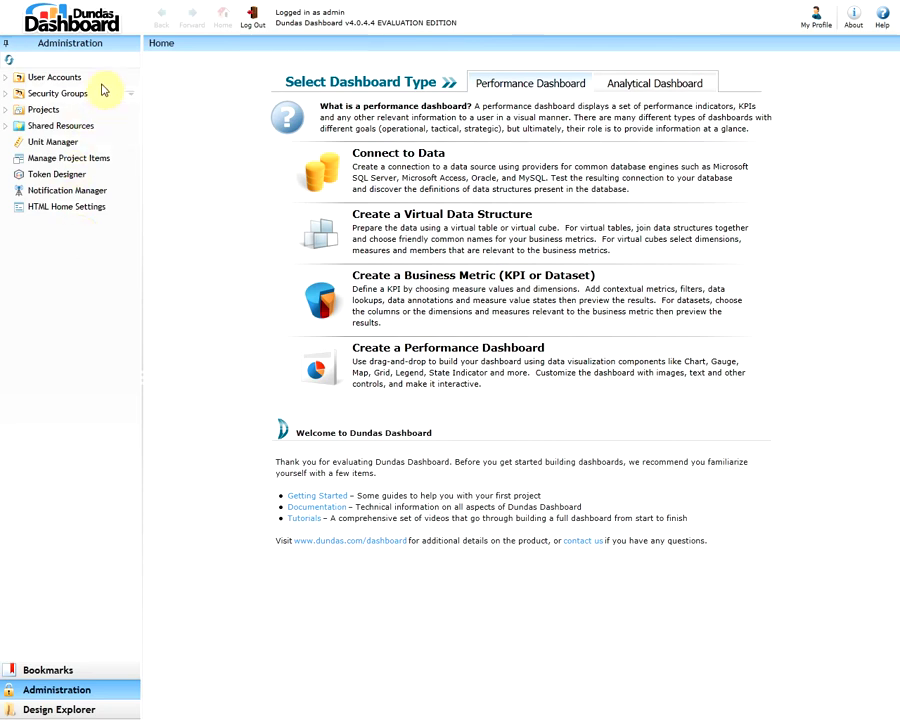
{"action": "mouse_move", "coordinate": [102, 88]}
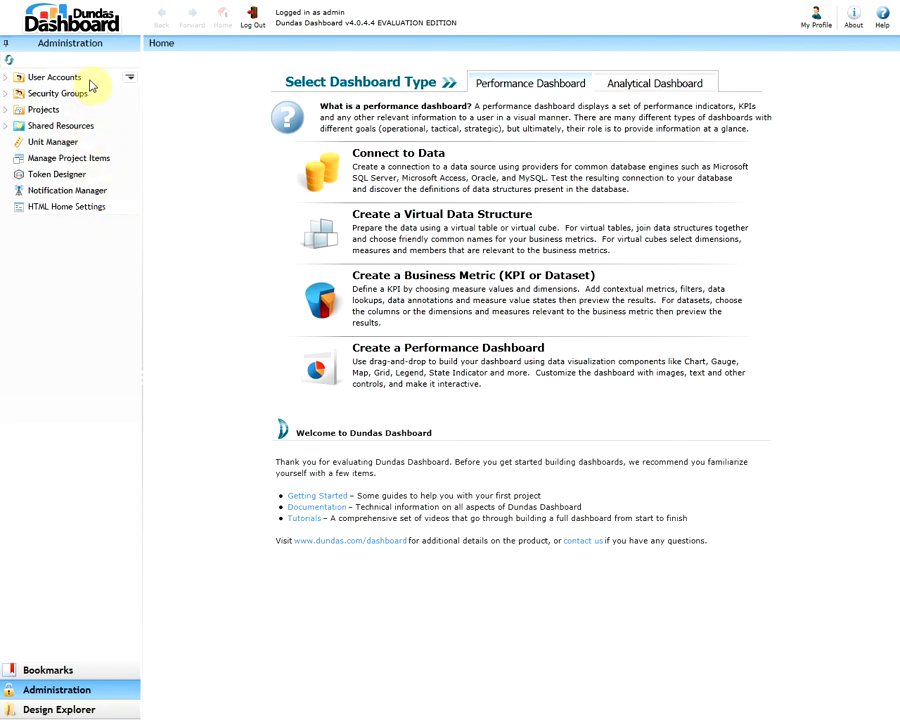
{"action": "left_click", "coordinate": [129, 78]}
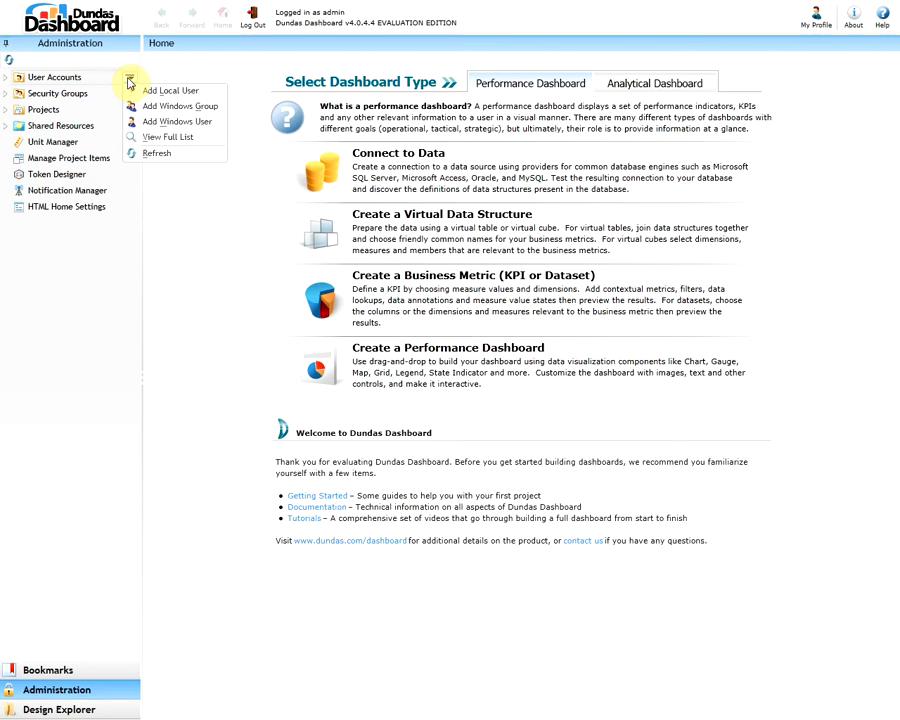
Choose Add Local User from the User Accounts menu
{"action": "left_click", "coordinate": [209, 94]}
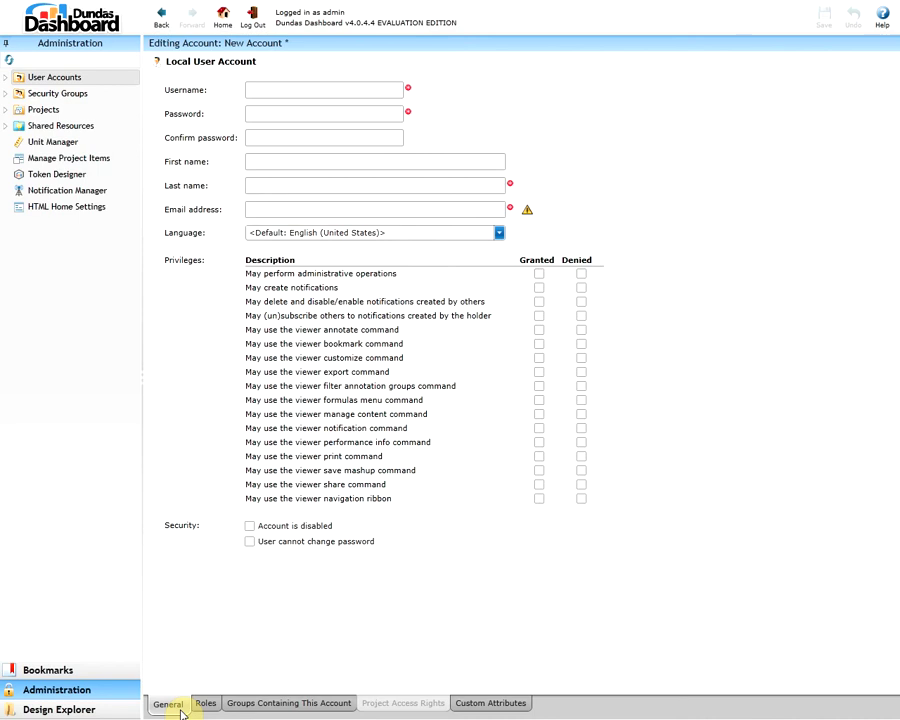
Enter username 'test', then set and confirm the account password
{"action": "left_click", "coordinate": [335, 87]}
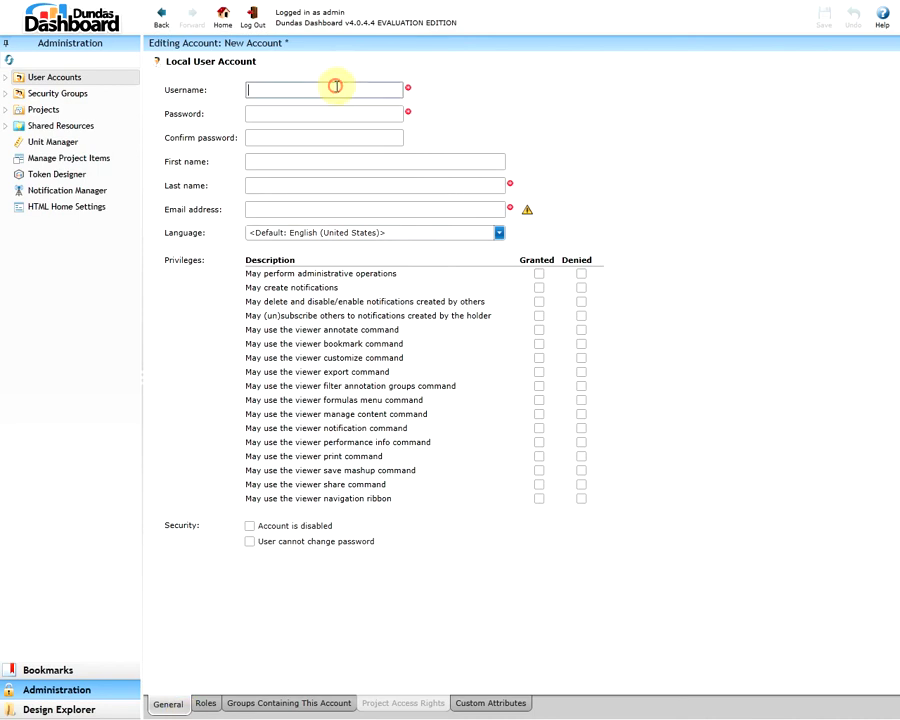
{"action": "type", "text": "test"}
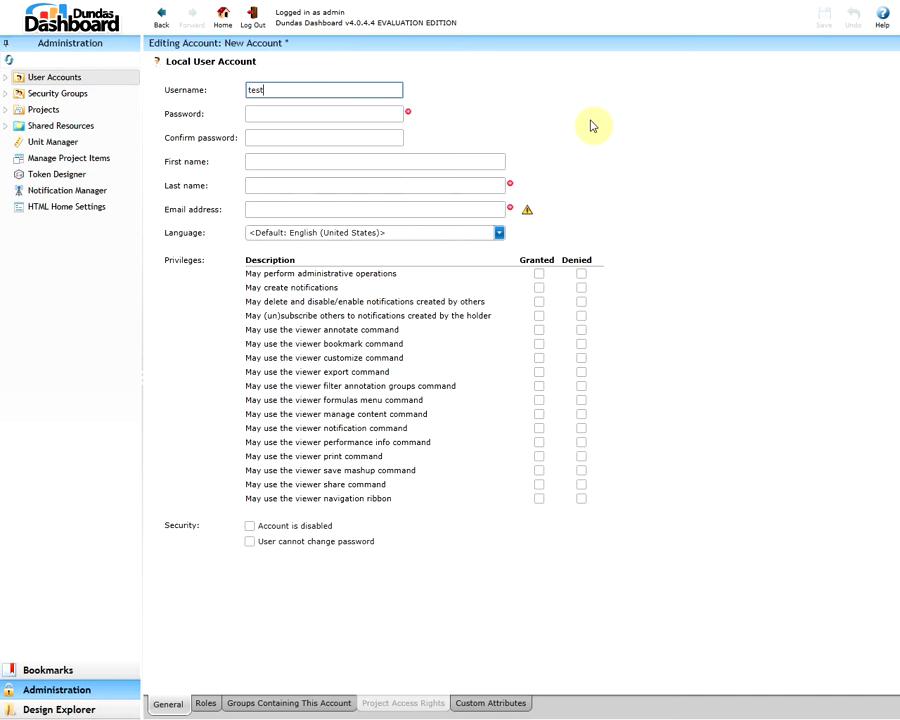
{"action": "key", "text": "Tab"}
{"action": "type", "text": "test"}
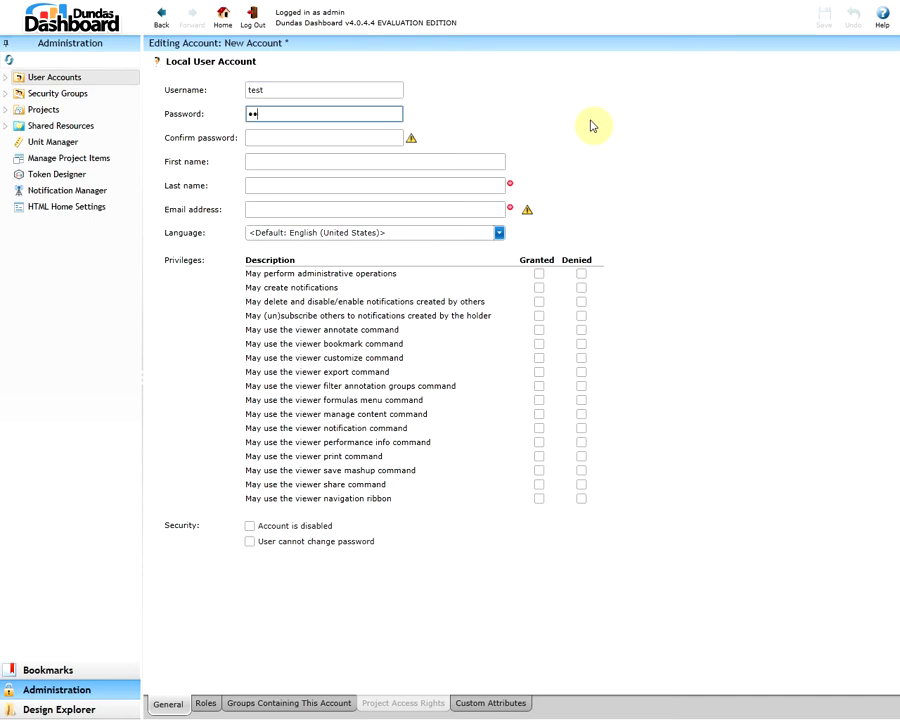
{"action": "key", "text": "Tab"}
{"action": "type", "text": "test"}
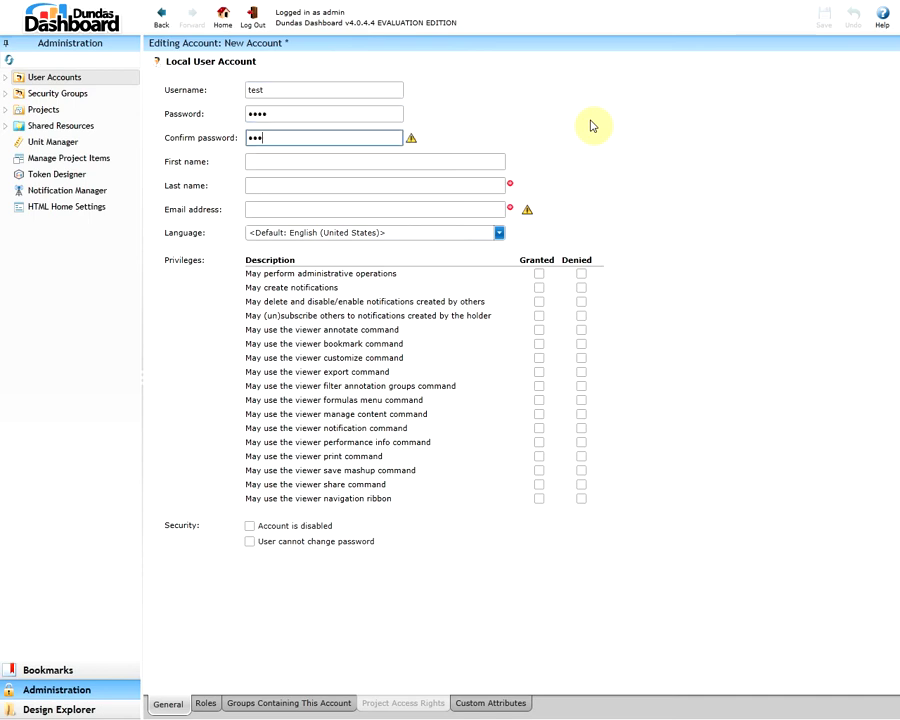
Fill in the user's first name, last name and e-mail, and deny administrative operations
{"action": "key", "text": "Tab"}
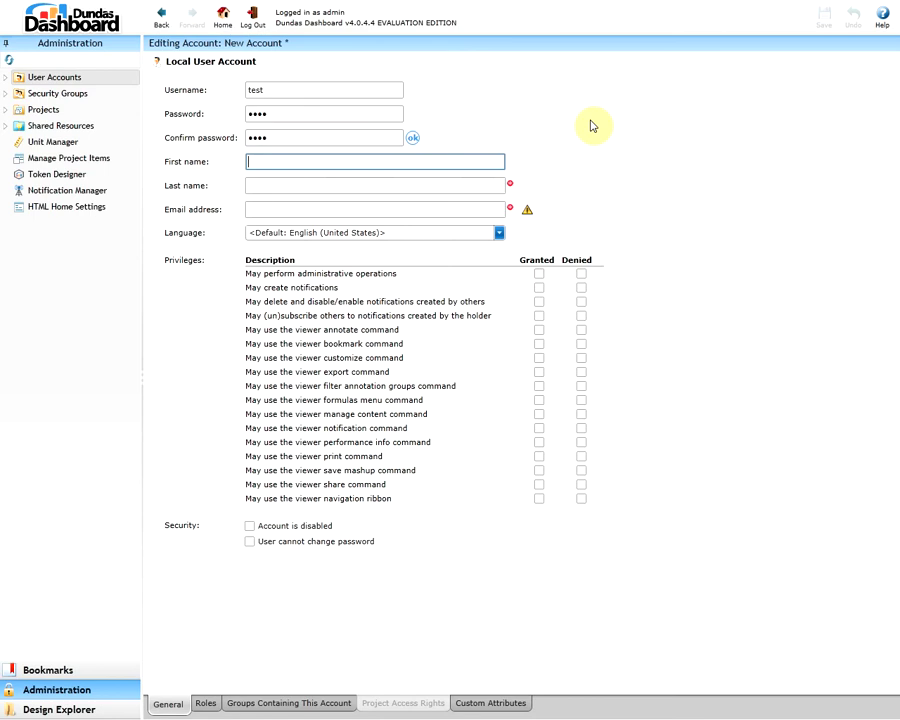
{"action": "type", "text": "bob"}
{"action": "key", "text": "Tab"}
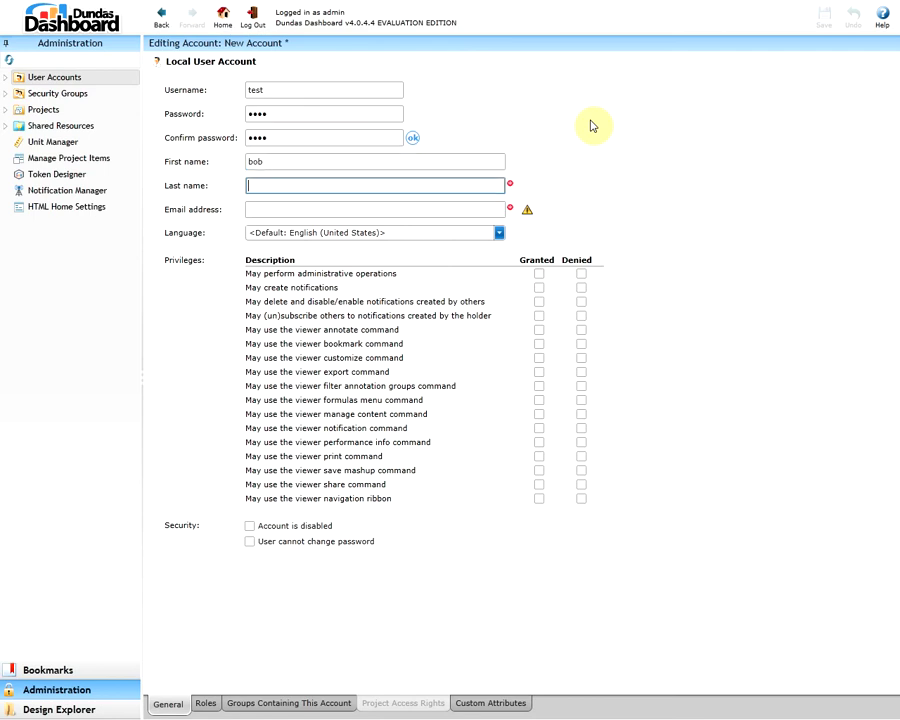
{"action": "type", "text": "tiger"}
{"action": "key", "text": "Tab"}
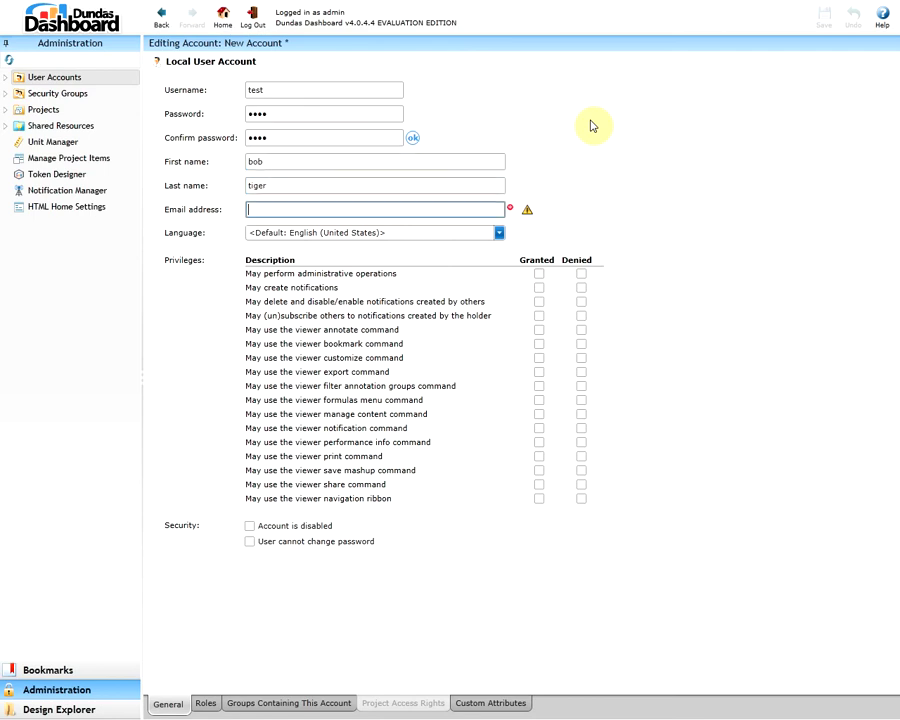
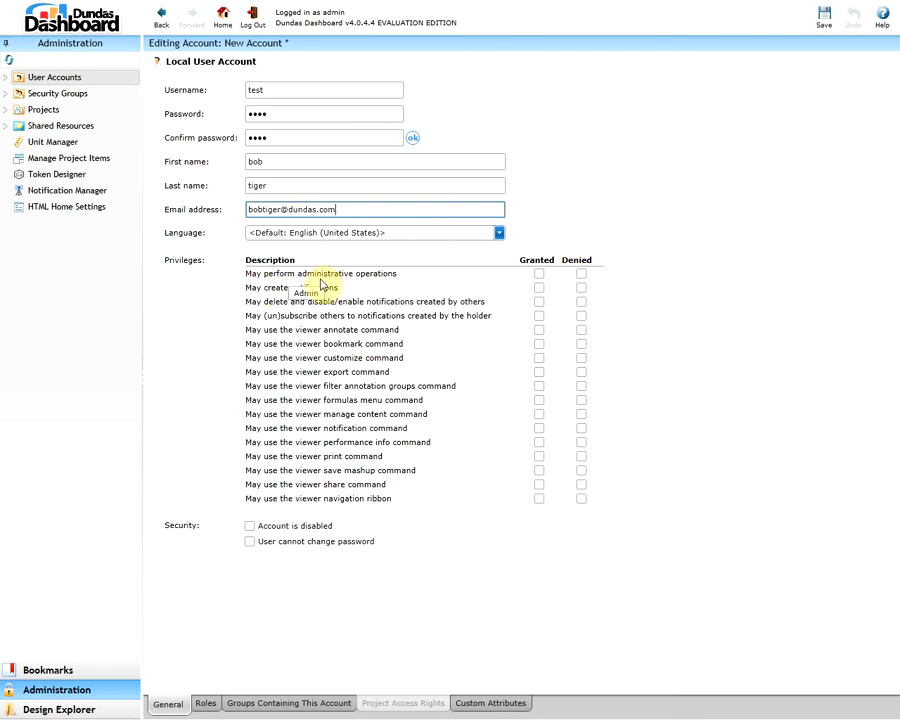
{"action": "left_click", "coordinate": [580, 275]}
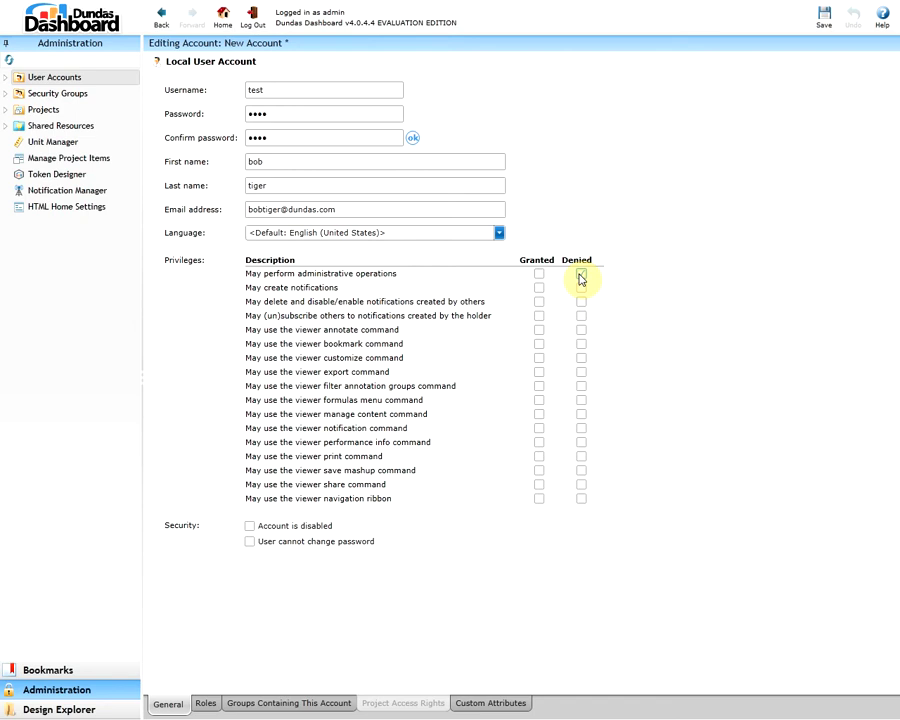
{"action": "left_click", "coordinate": [206, 704]}
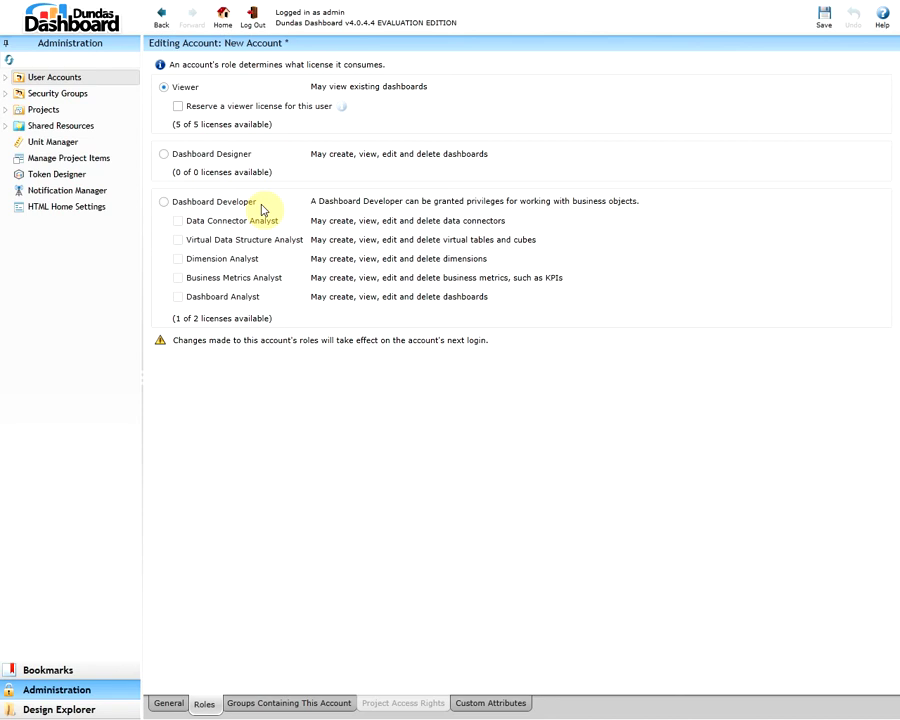
Assign the Dashboard Developer role and save the new account
{"action": "left_click", "coordinate": [164, 205]}
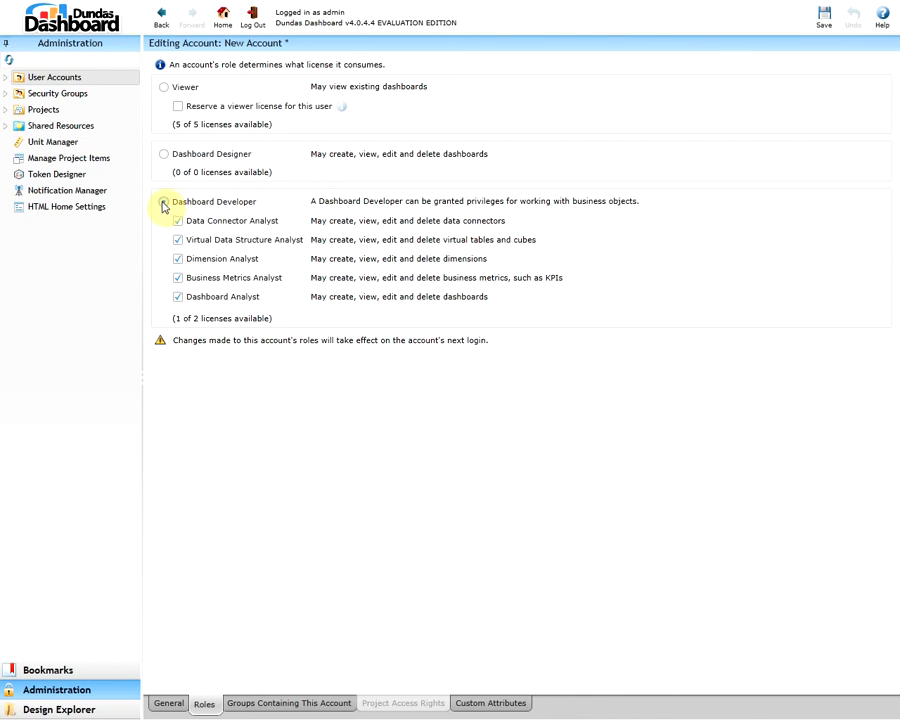
{"action": "left_click", "coordinate": [825, 20]}
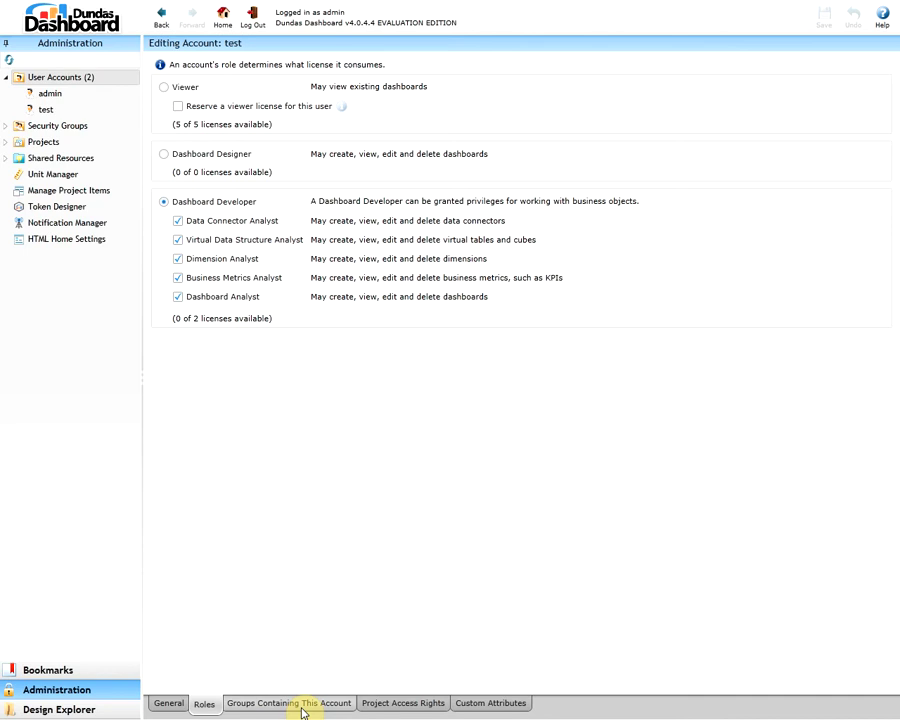
Show the security groups containing the saved test account
{"action": "left_click", "coordinate": [304, 712]}
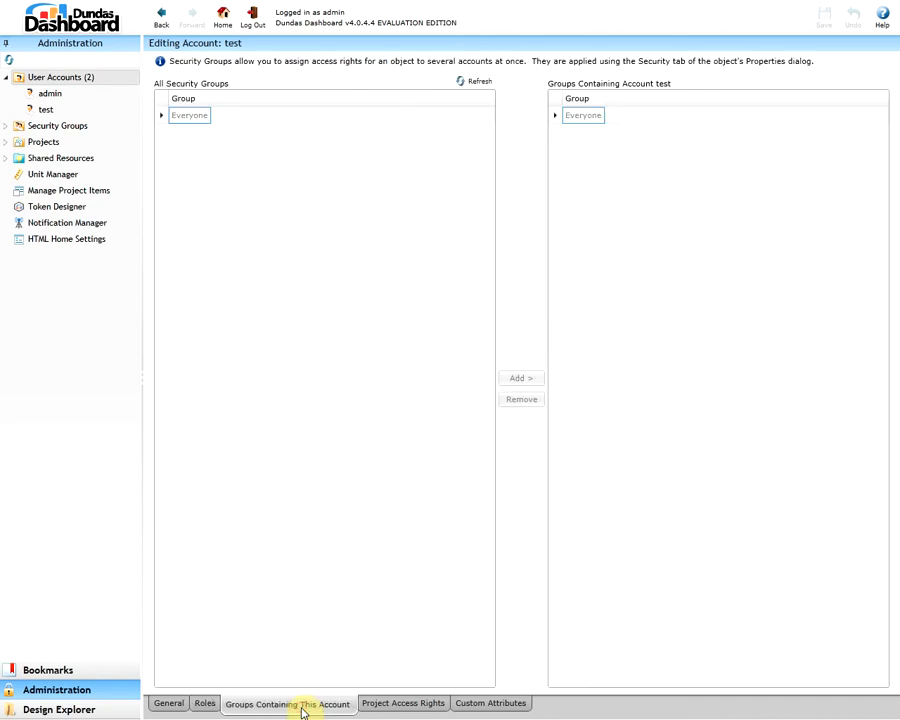
Check the account's Project Access Rights and Custom Attributes, then log out of admin
{"action": "left_click", "coordinate": [401, 711]}
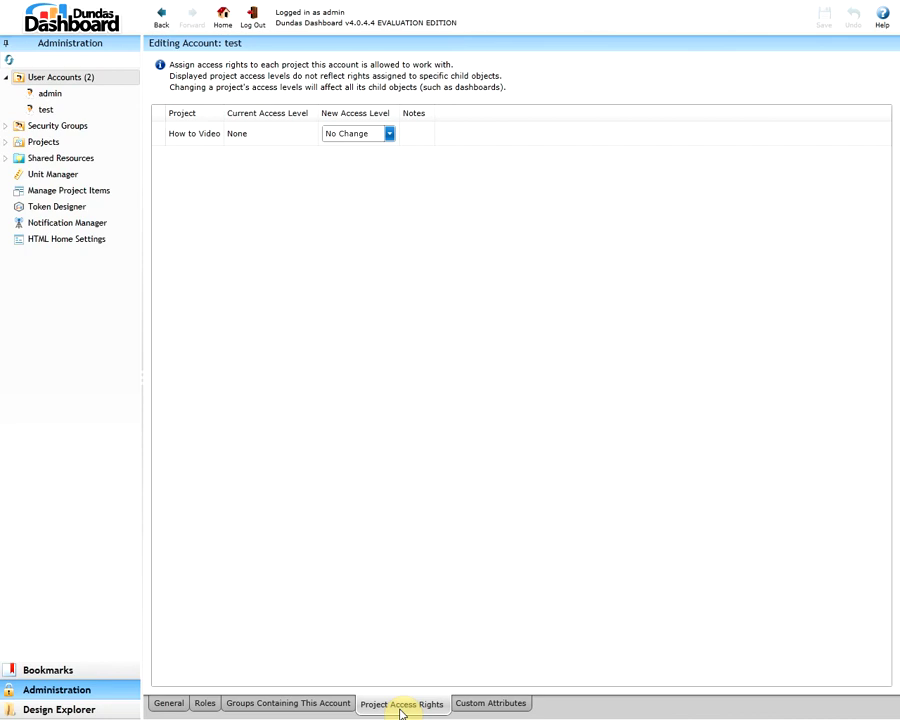
{"action": "left_click", "coordinate": [492, 706]}
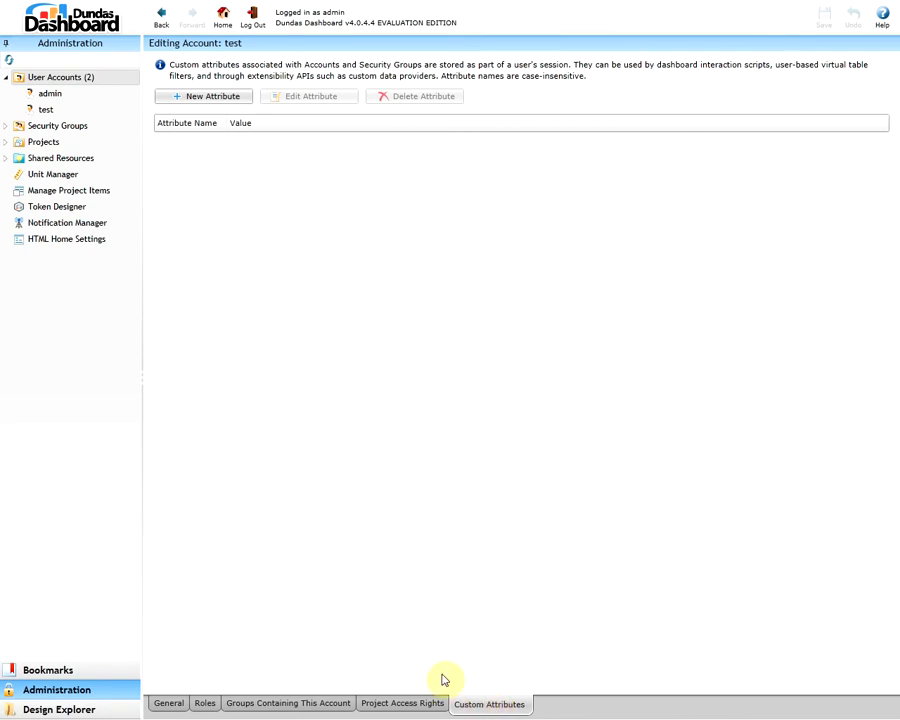
{"action": "left_click", "coordinate": [253, 24]}
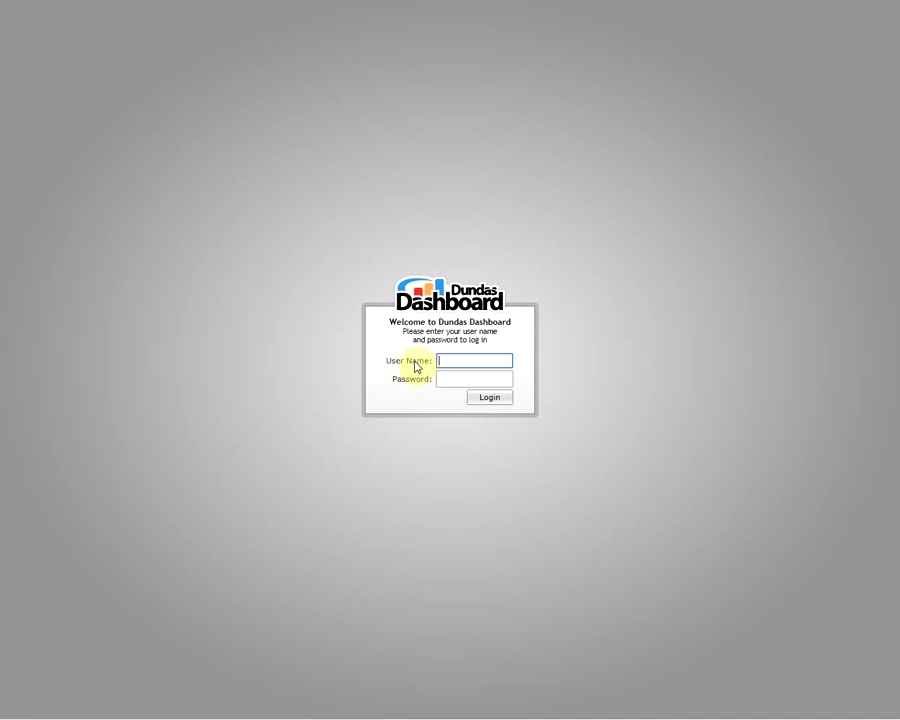
Log in with username 'test' and the account's password
{"action": "type", "text": "test"}
{"action": "key", "text": "Tab"}
{"action": "type", "text": "test"}
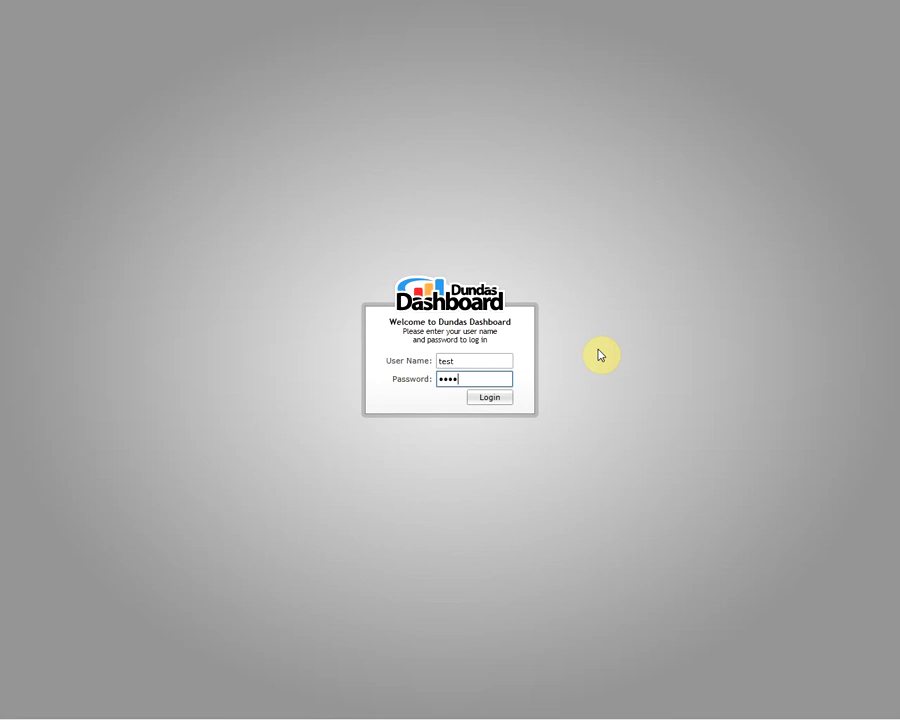
{"action": "key", "text": "Return"}
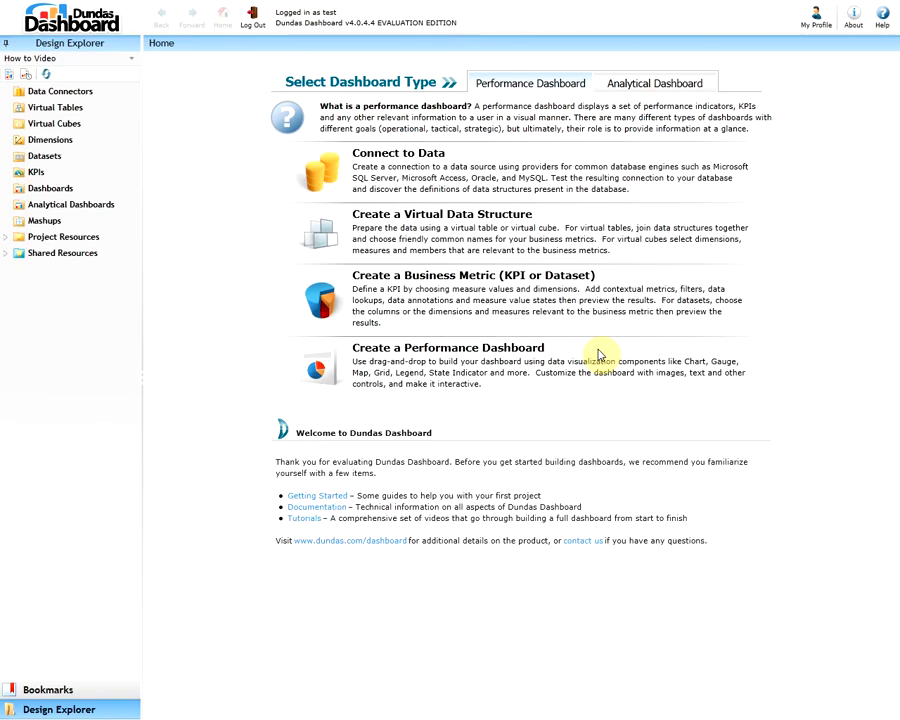